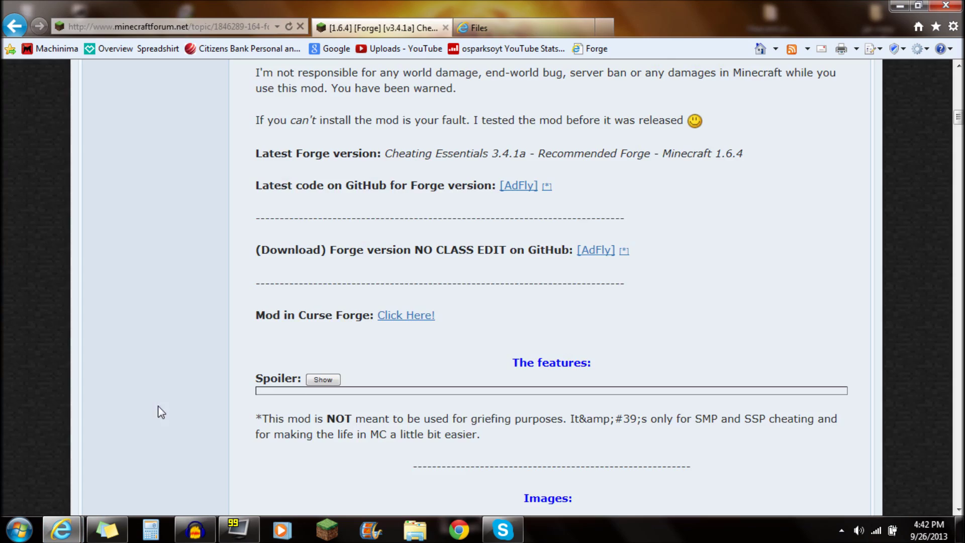
- Scroll through the Cheating Essentials thread's first post to reach its download links
scroll(187, 393, "up", 1)
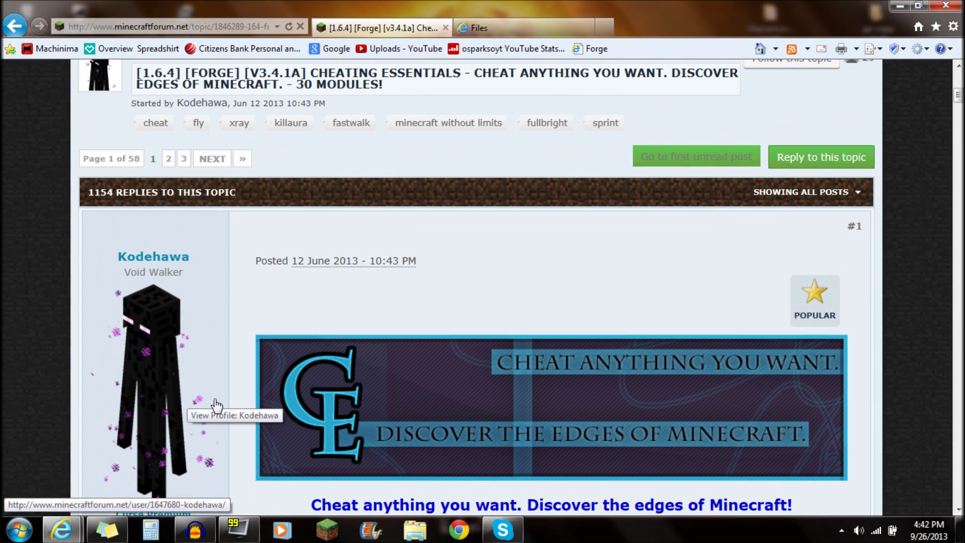
scroll(245, 343, "up", 2)
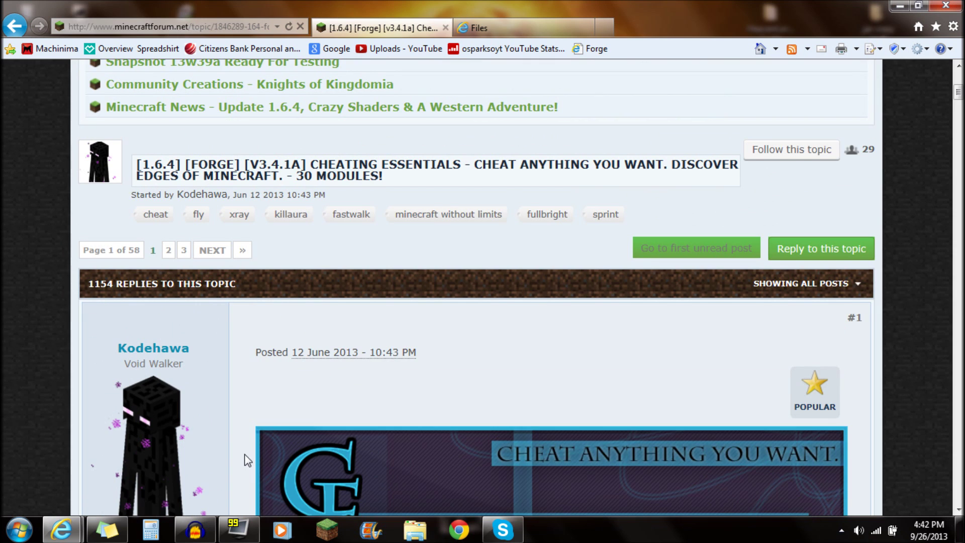
scroll(246, 447, "down", 3)
scroll(221, 422, "up", 2)
scroll(241, 427, "down", 5)
scroll(240, 427, "down", 6)
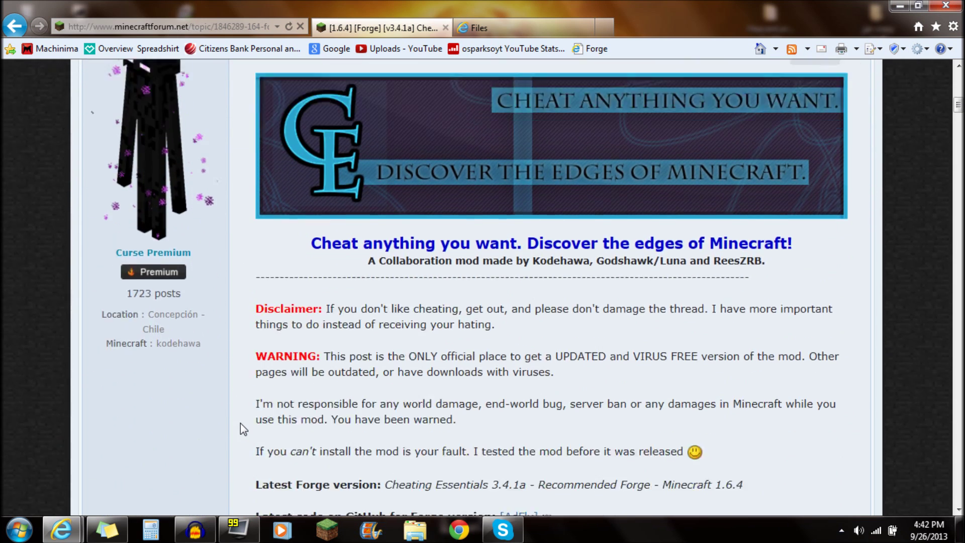
scroll(240, 421, "down", 1)
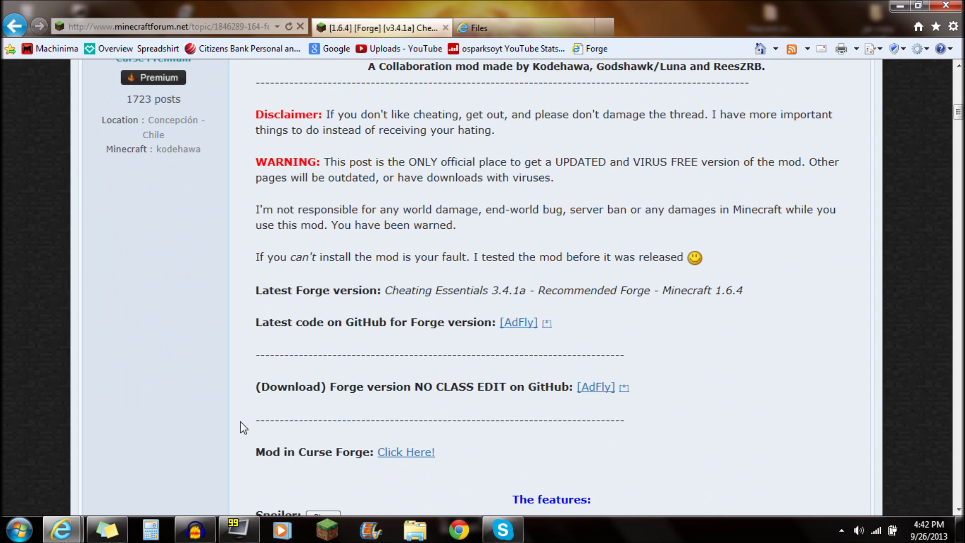
- Follow the AdFly link for the Forge NO CLASS EDIT download
left_click_drag(253, 391, 634, 390)
left_click(410, 397)
left_click(596, 387)
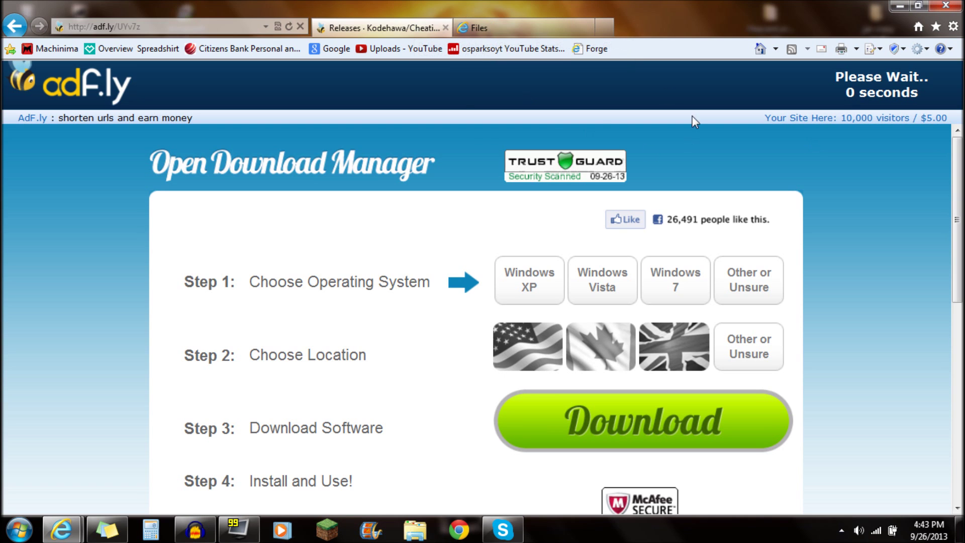
- Skip the adf.ly ad to reach the GitHub releases page
left_click(880, 85)
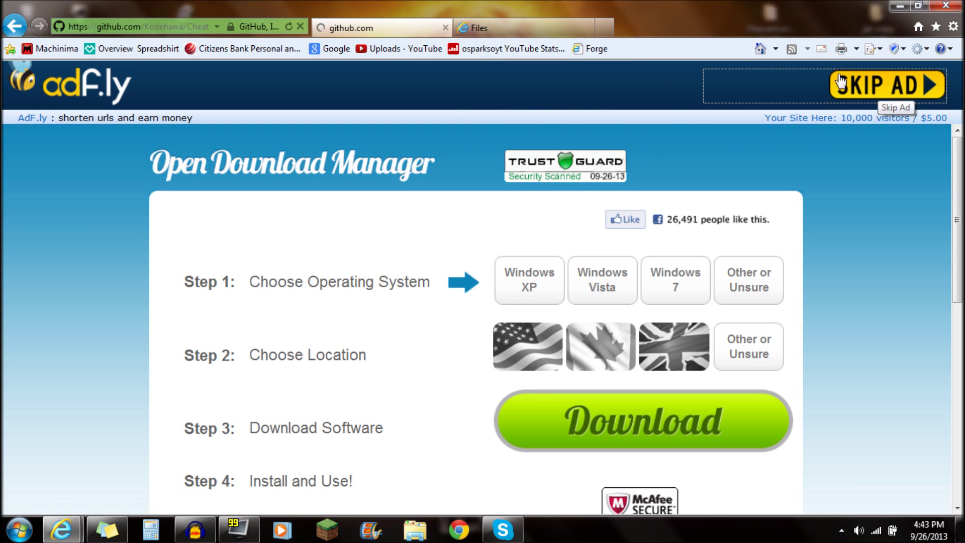
scroll(627, 170, "down", 1)
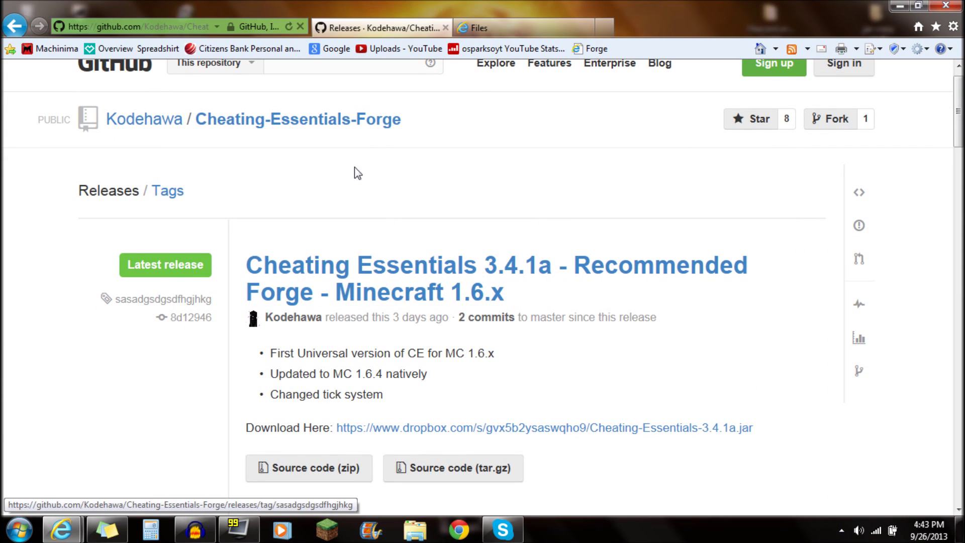
scroll(317, 280, "up", 1)
scroll(302, 327, "down", 3)
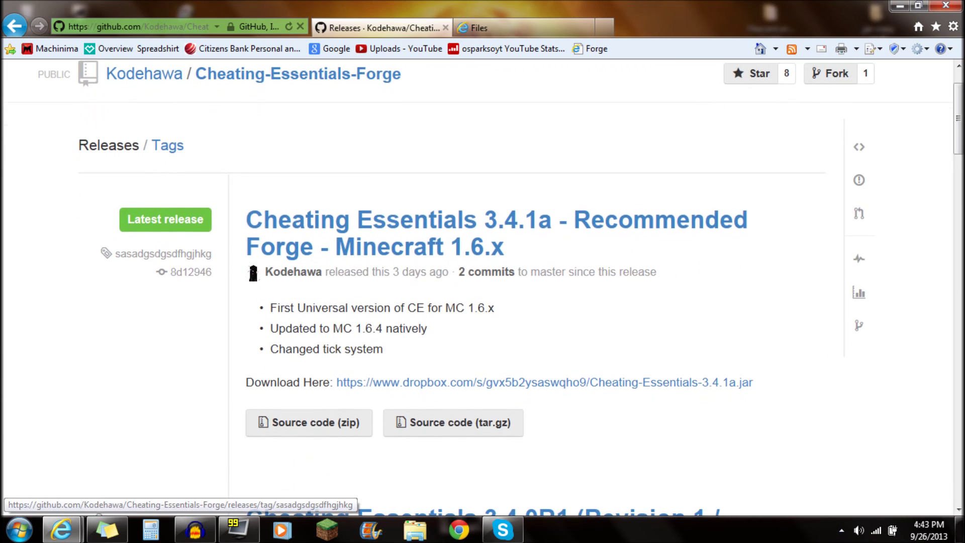
- Download Cheating-Essentials-3.4.1a.jar from its Dropbox link to the desktop
left_click_drag(246, 382, 334, 382)
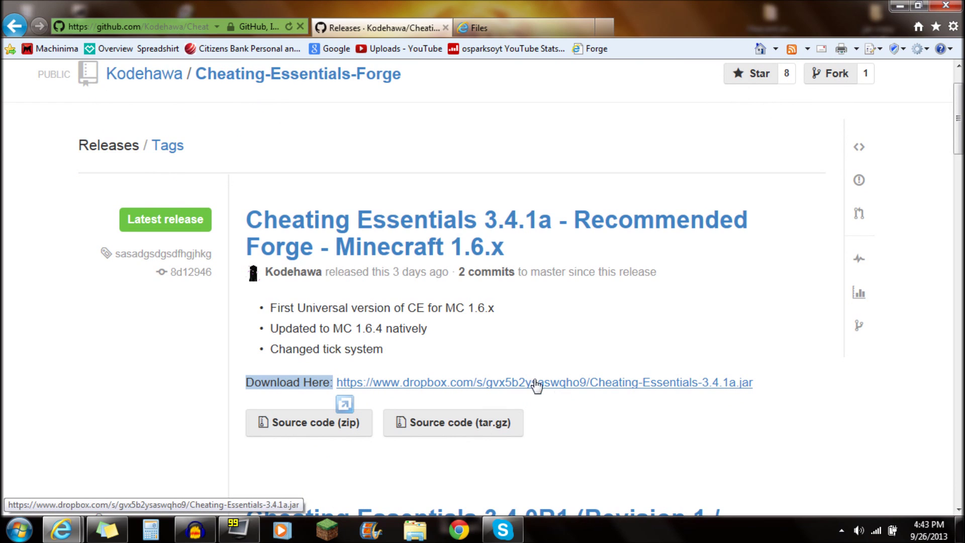
left_click(468, 382)
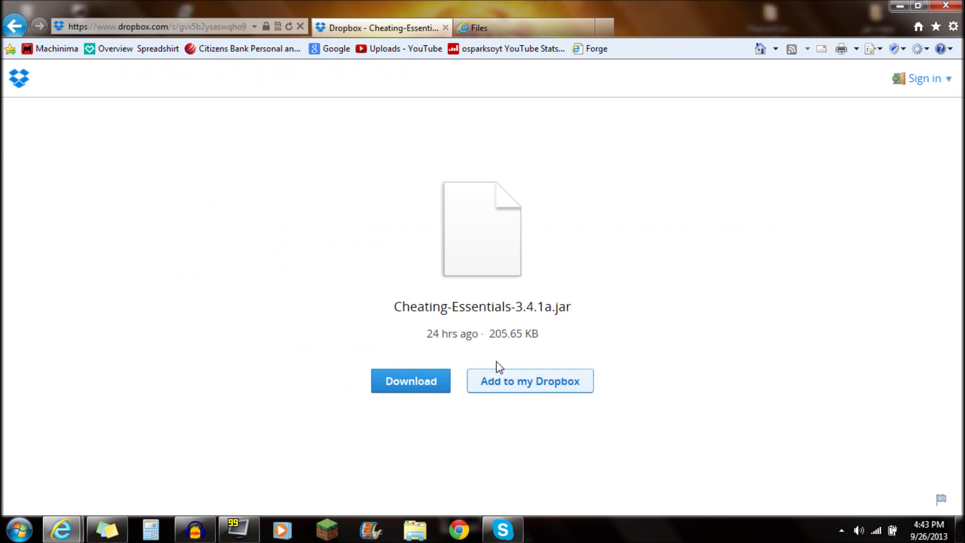
left_click(393, 390)
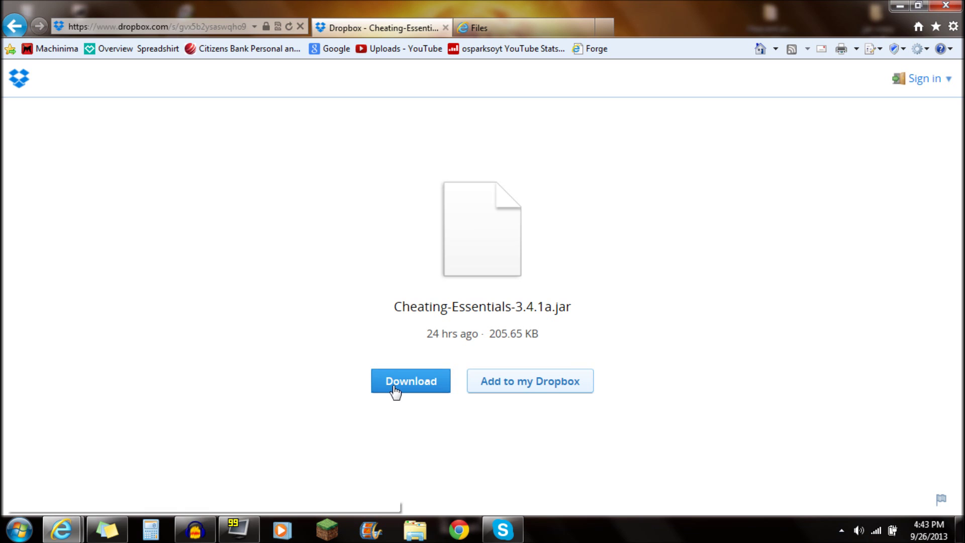
left_click(900, 6)
- Check the Cheating-Essentials jar on the desktop, then bring back the Forge files page
left_click(718, 128)
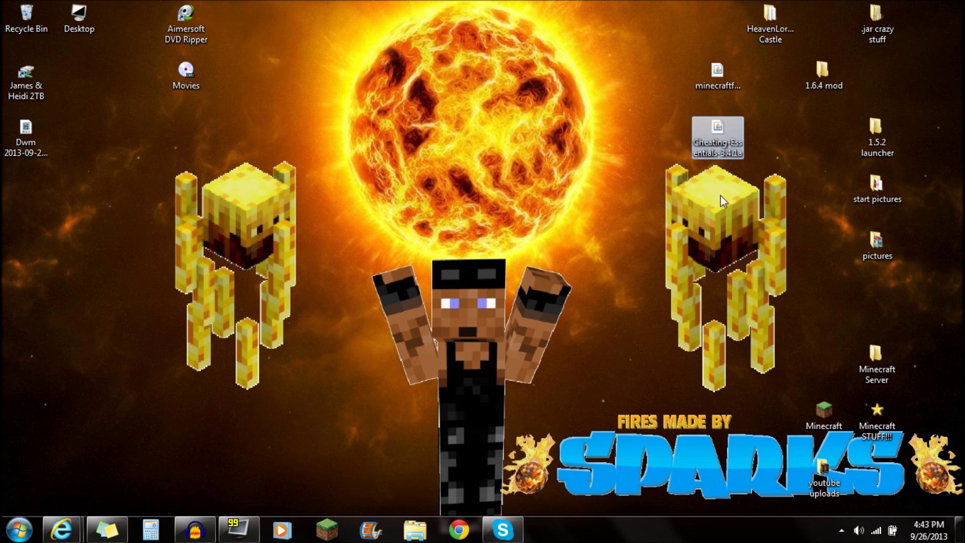
left_click(200, 366)
mouse_move(65, 517)
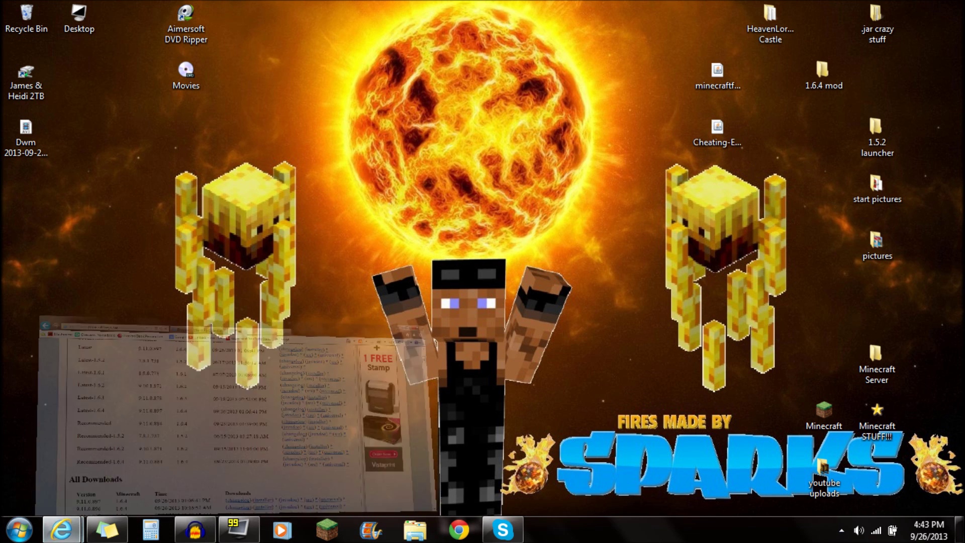
left_click(246, 457)
- Find the Recommended-1.6.4 build 9.11.0.884 row in the Forge Promotions table
scroll(212, 326, "up", 1)
scroll(213, 327, "up", 3)
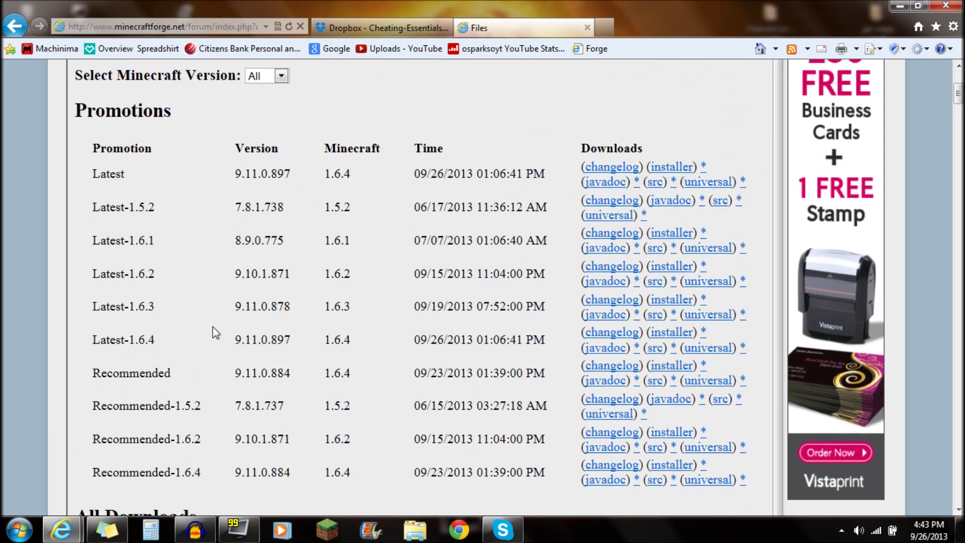
scroll(89, 364, "up", 1)
scroll(30, 387, "down", 4)
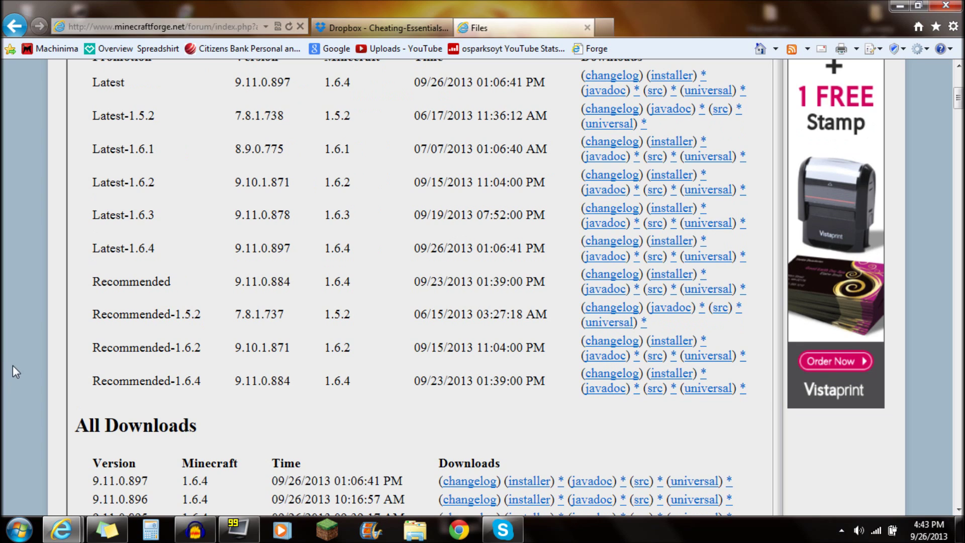
left_click_drag(91, 381, 198, 382)
left_click(300, 390)
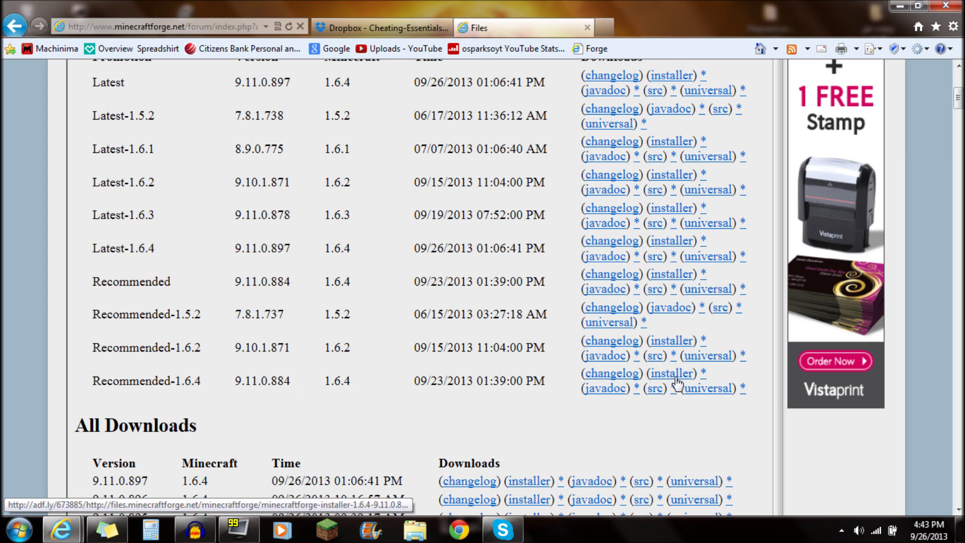
- Select the minecraftforge installer jar on the desktop
left_click(900, 6)
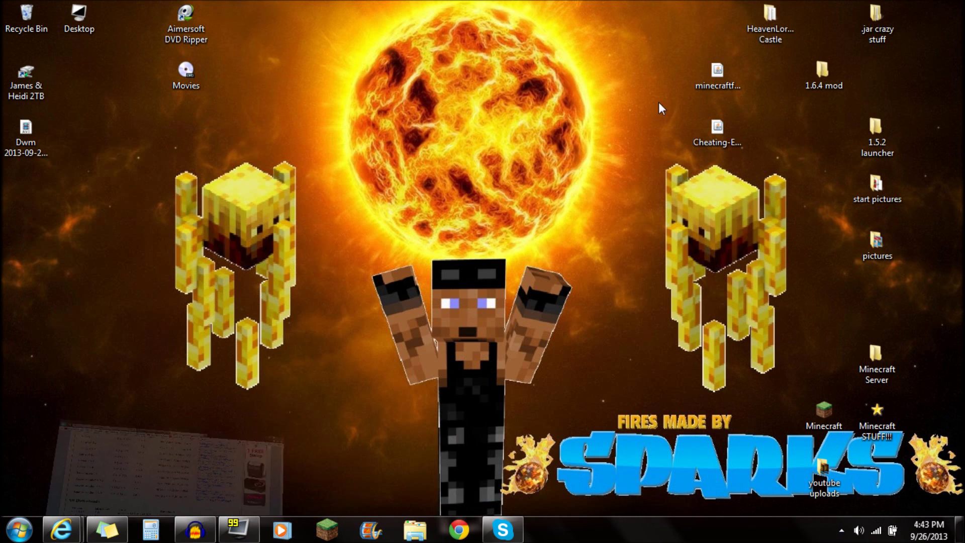
left_click(716, 73)
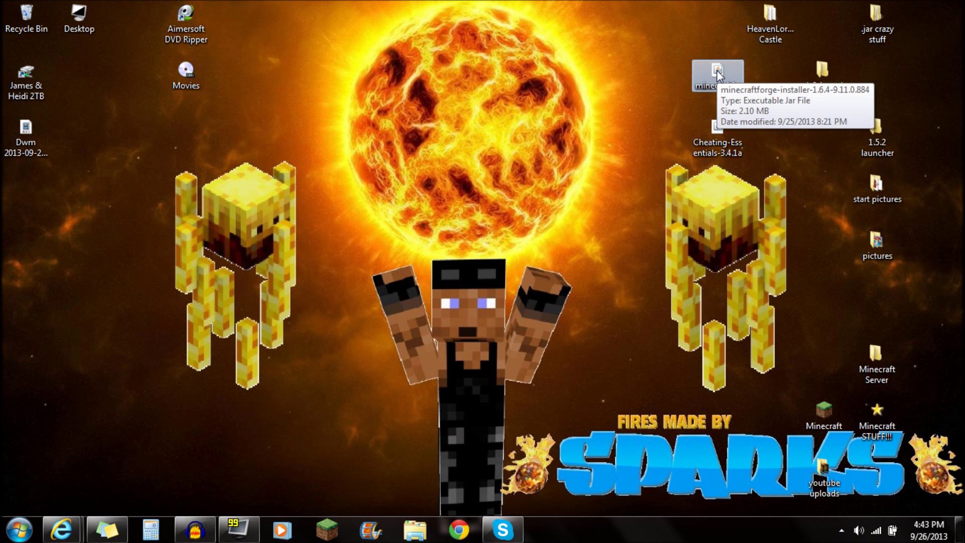
left_click_drag(658, 58, 717, 188)
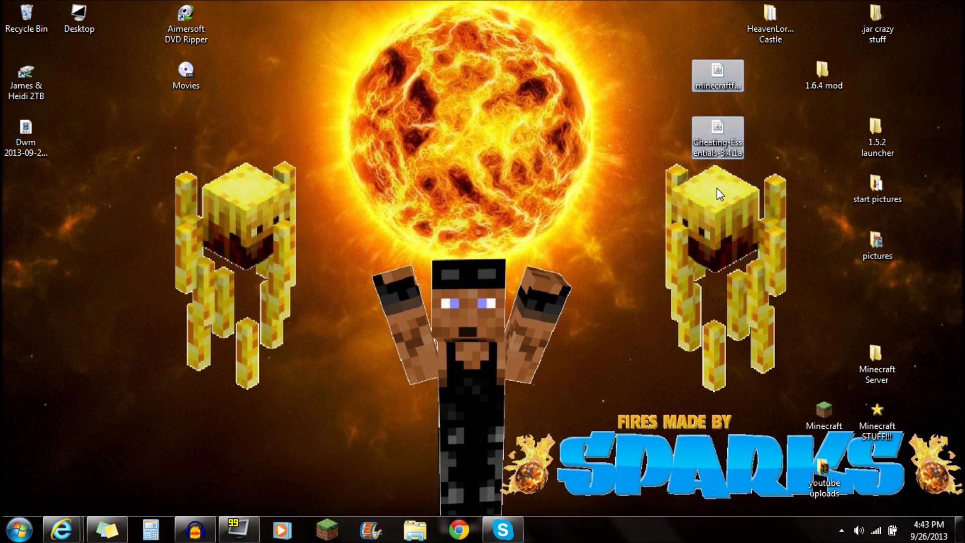
left_click(624, 258)
left_click(725, 77)
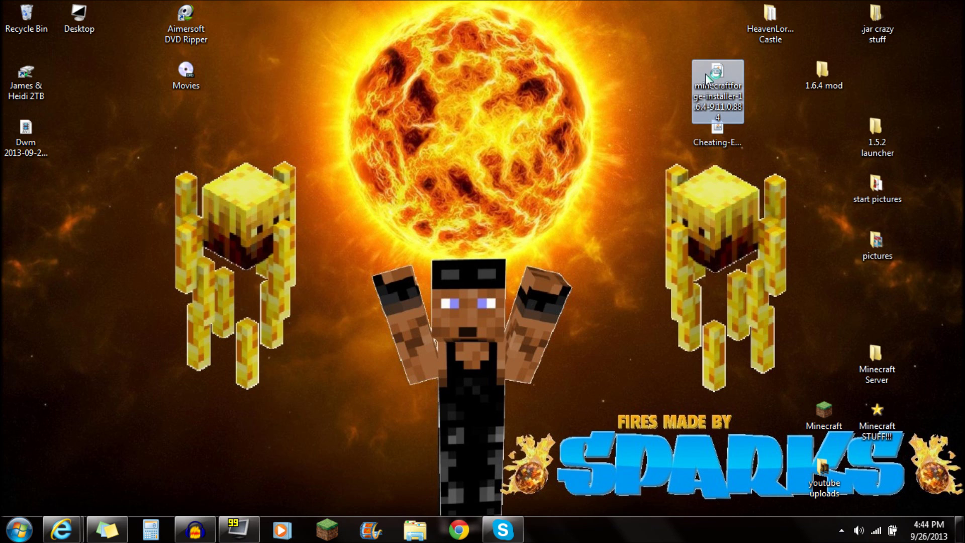
- Install the Forge 9.11.0.884 client and open the Minecraft Launcher
double_click(705, 74)
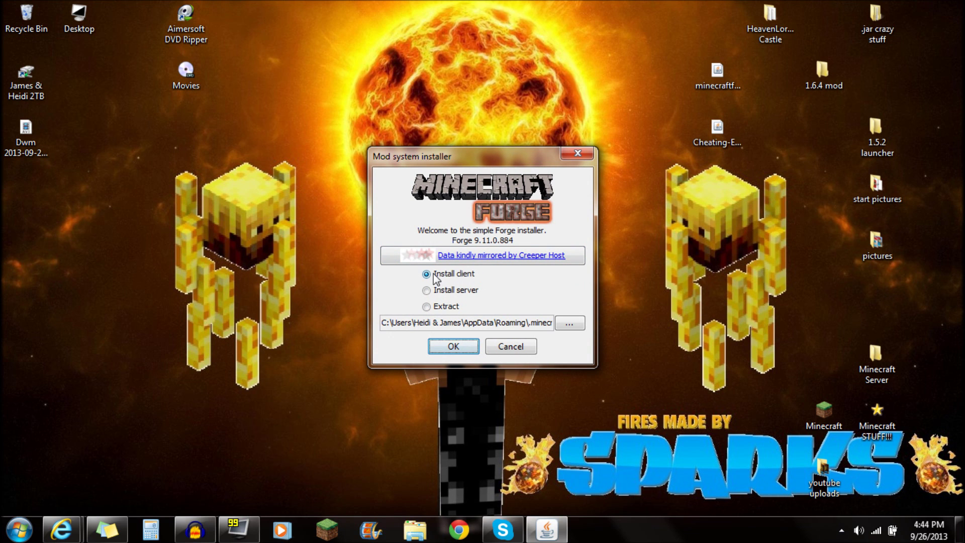
left_click(465, 351)
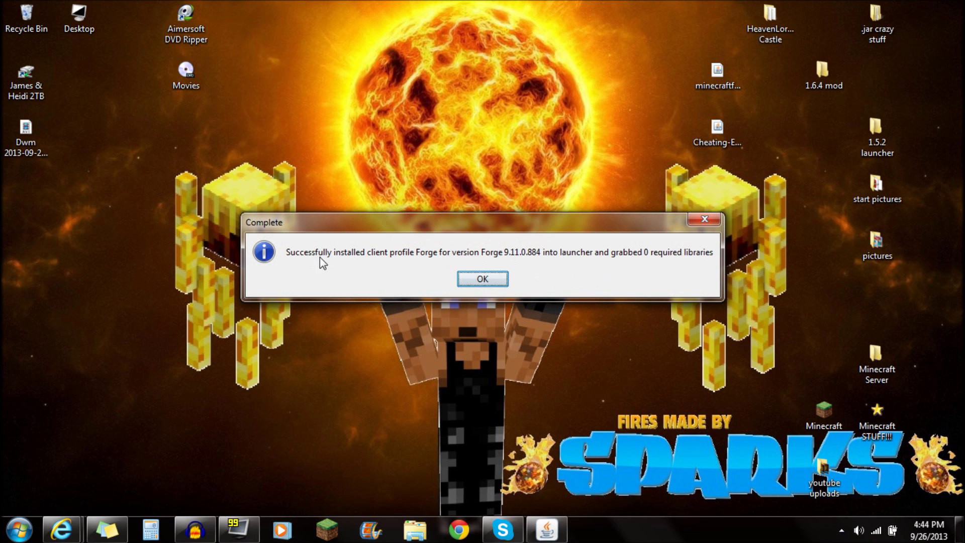
left_click(482, 280)
left_click(322, 532)
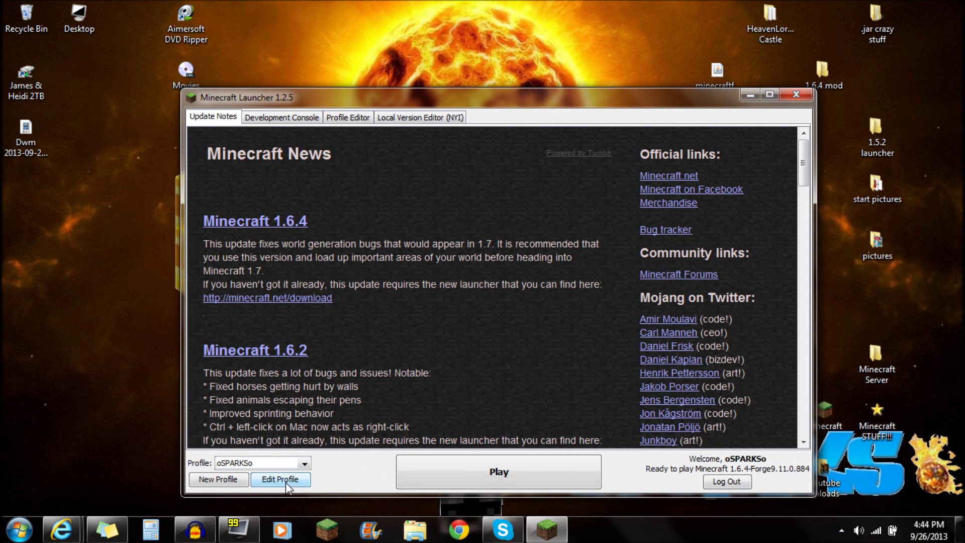
- Save the profile on release 1.6.4-Forge9.11.0.884 and launch the game
left_click(285, 481)
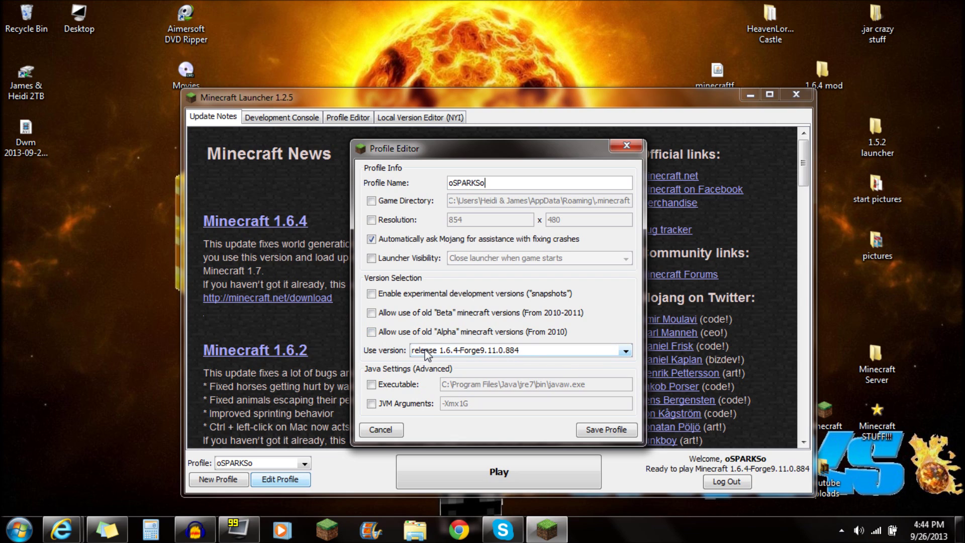
left_click(625, 350)
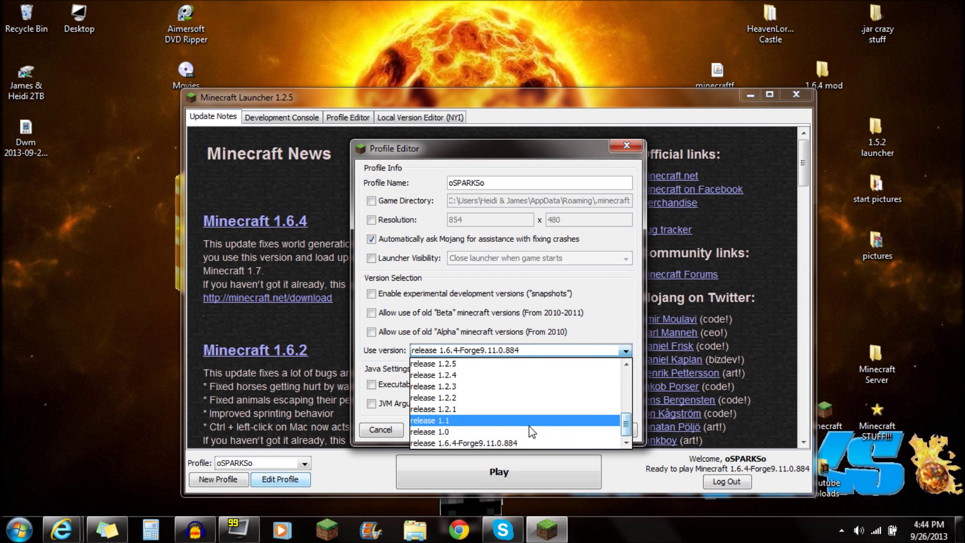
left_click(481, 443)
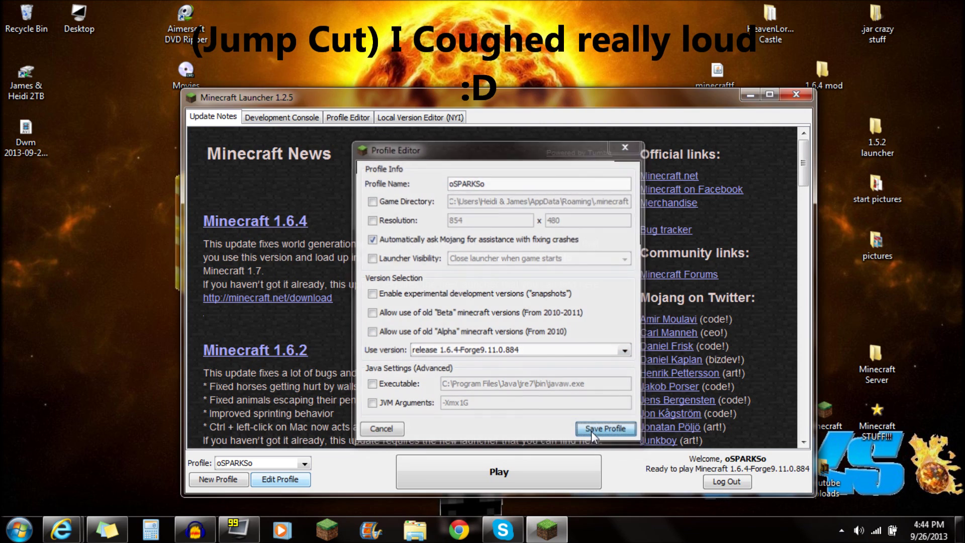
left_click(591, 432)
left_click(526, 466)
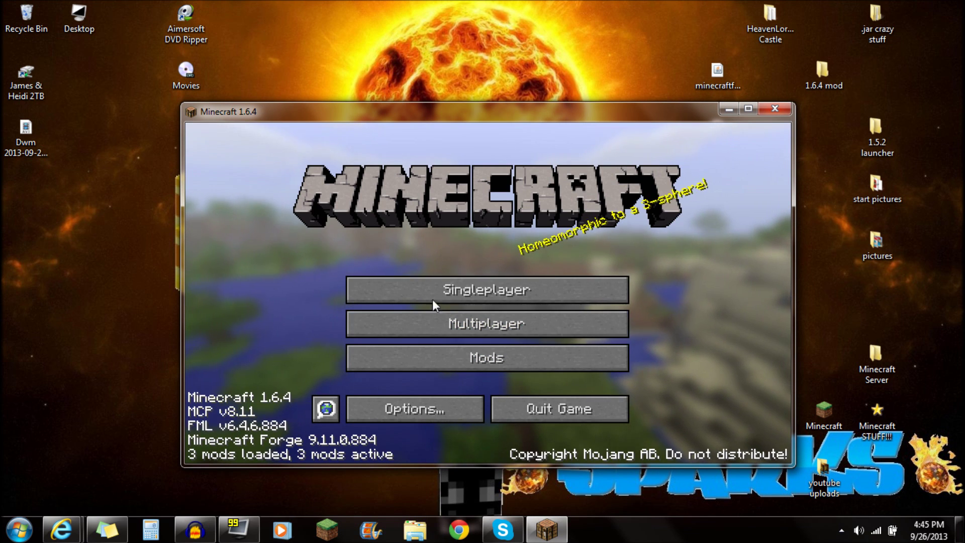
- Move the Minecraft window up and left, then close the game
left_click_drag(386, 108, 301, 50)
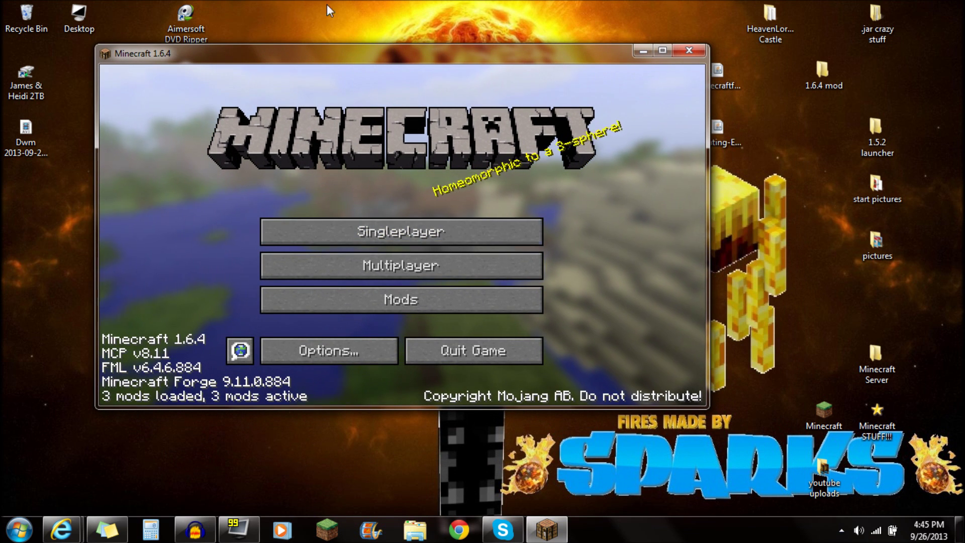
left_click_drag(408, 50, 401, 56)
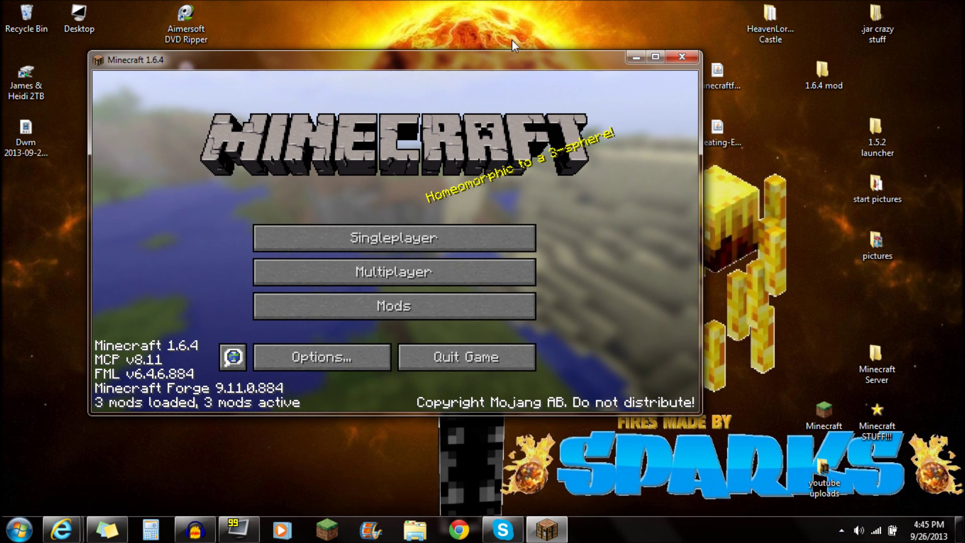
left_click(682, 56)
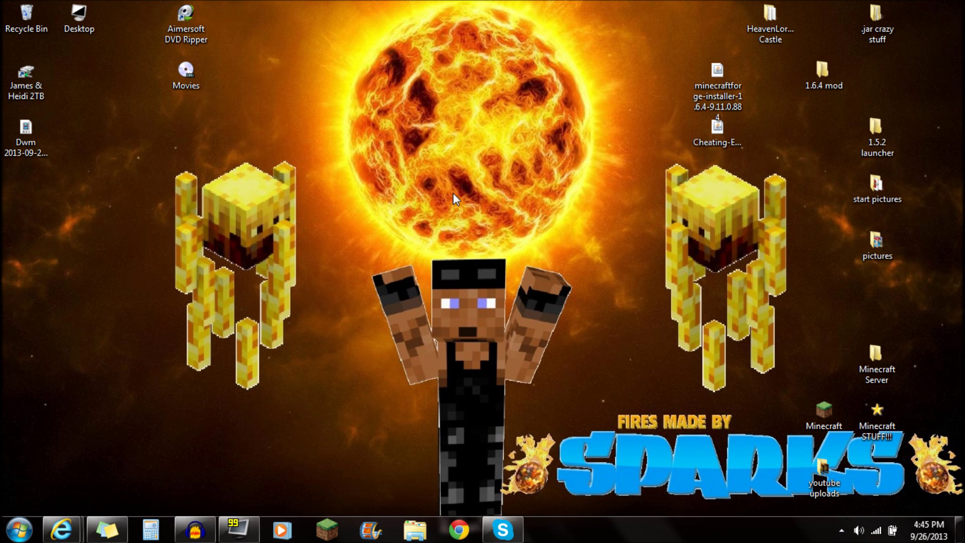
- Search %appdata% from the Start menu and open the Roaming folder
left_click(20, 530)
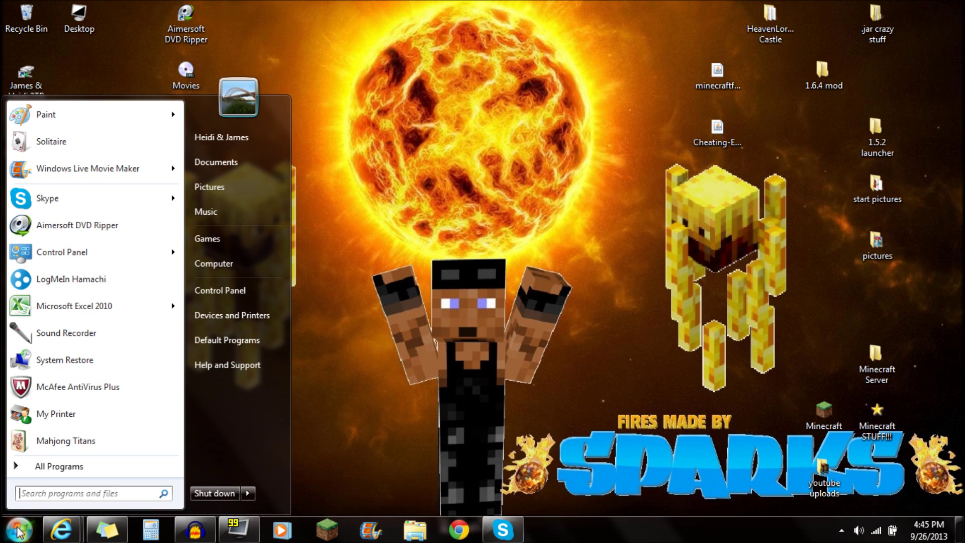
left_click(85, 493)
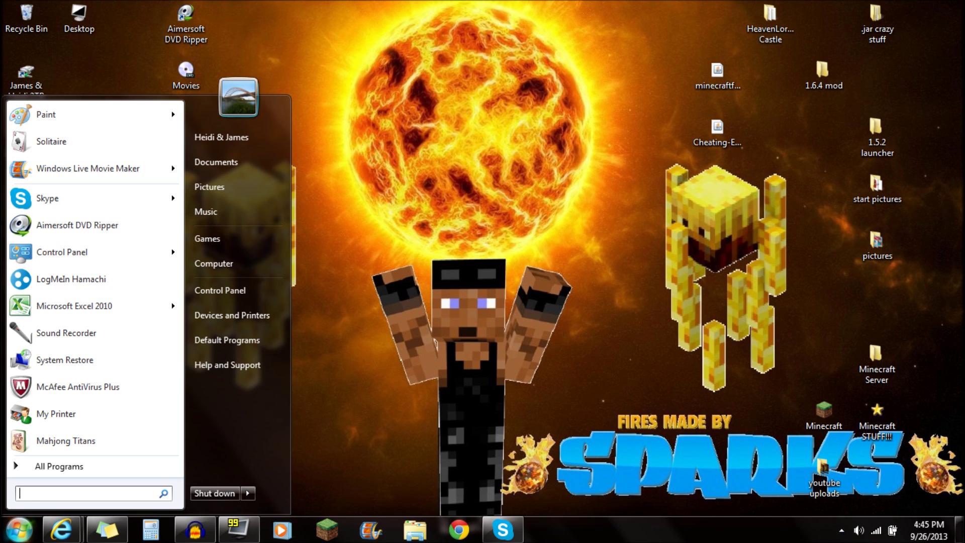
type("%appdata%")
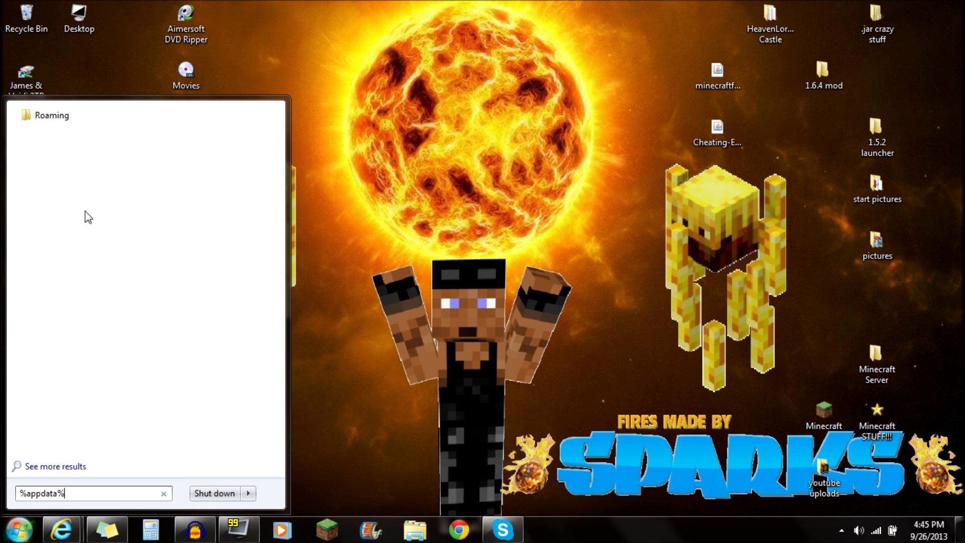
left_click(49, 121)
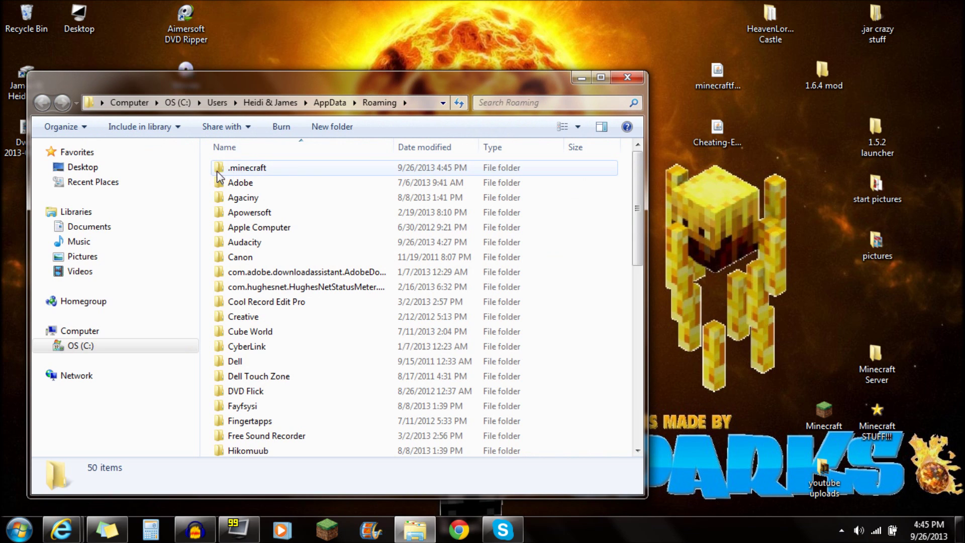
- Open the .minecraft\mods folder
left_click(259, 171)
double_click(259, 171)
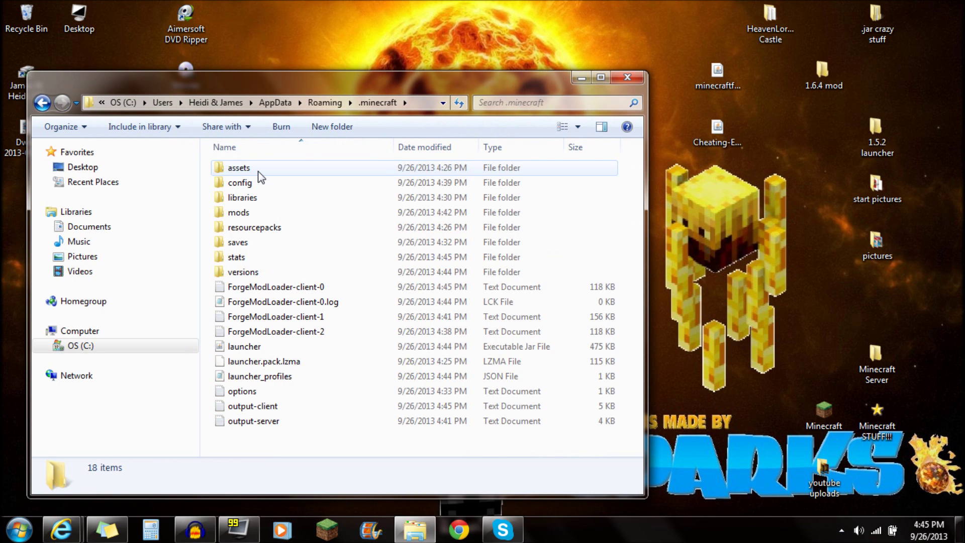
double_click(243, 212)
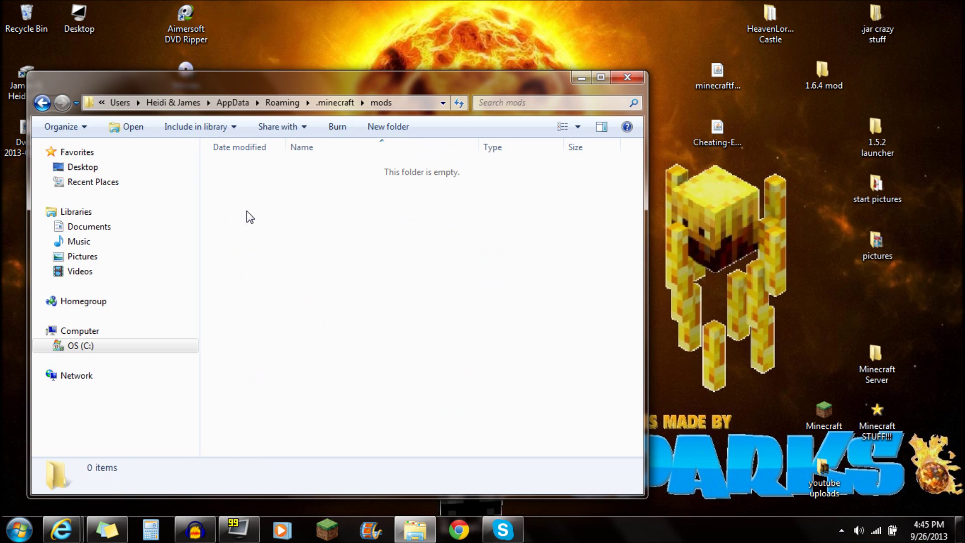
left_click_drag(233, 280, 401, 171)
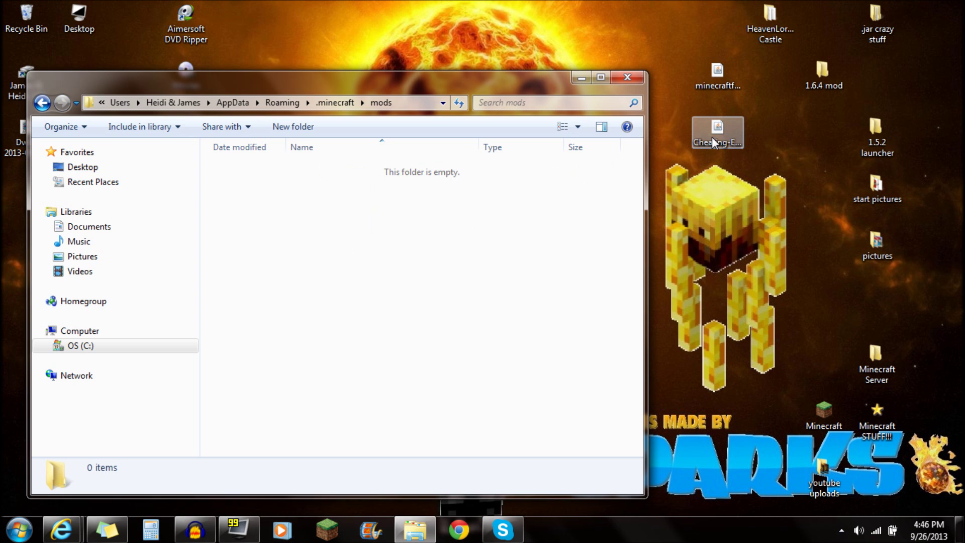
- Move Cheating-Essentials-3.4.1a.jar from the desktop into mods and close the window
left_click(686, 132)
left_click_drag(716, 135, 463, 269)
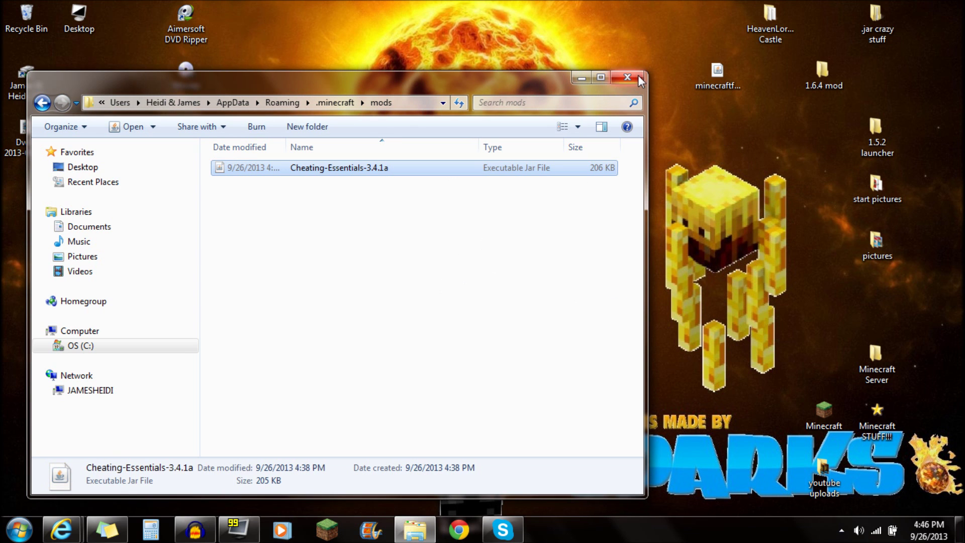
left_click(628, 77)
left_click(329, 529)
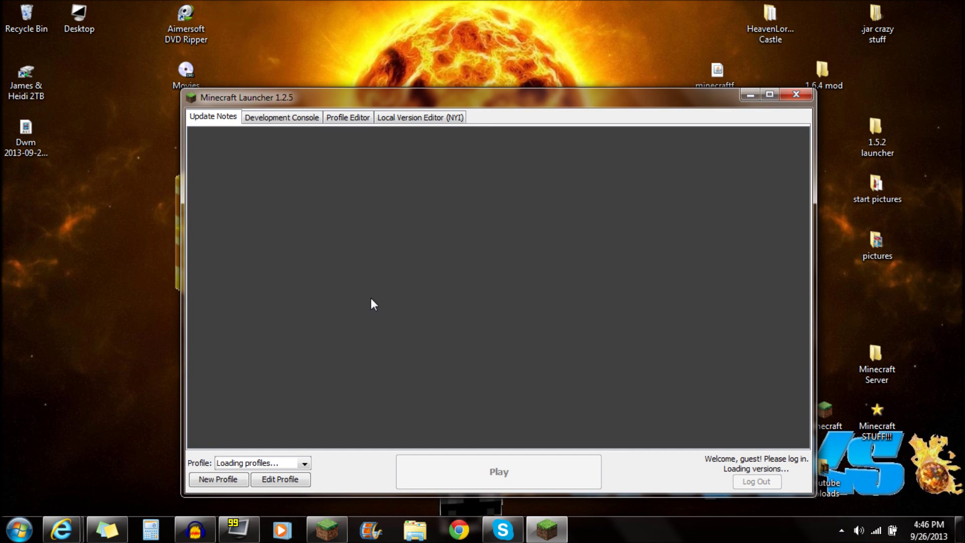
- Re-save the Forge 1.6.4 profile unchanged and launch the game again
left_click(280, 479)
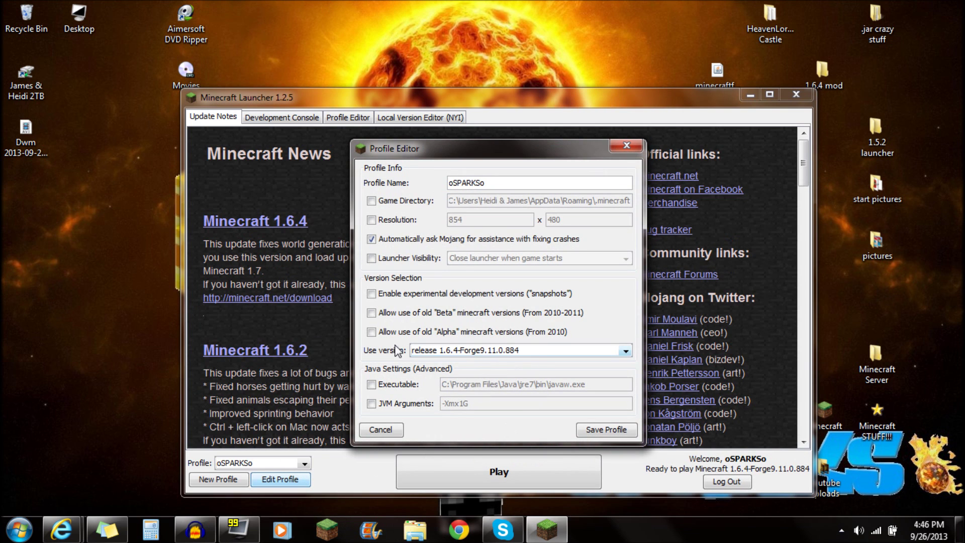
left_click(607, 427)
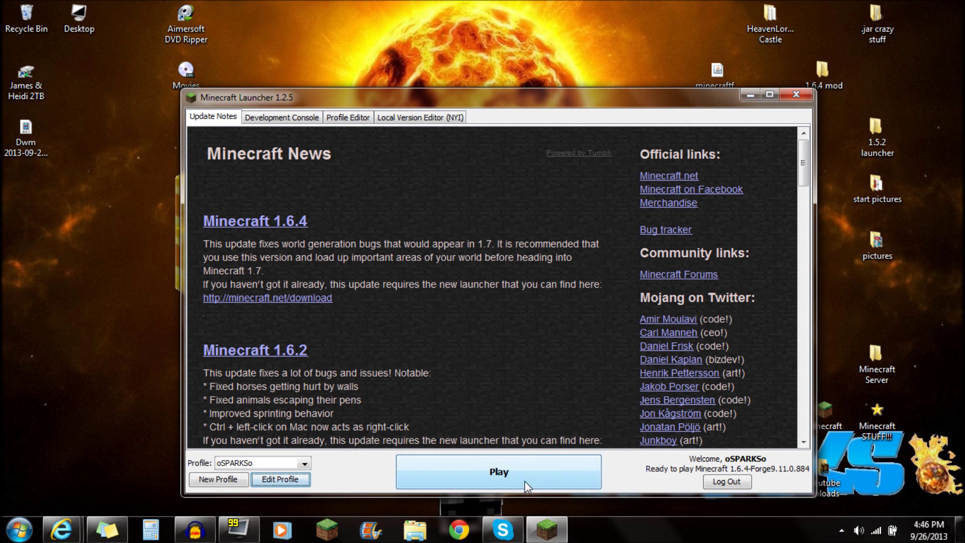
left_click(516, 476)
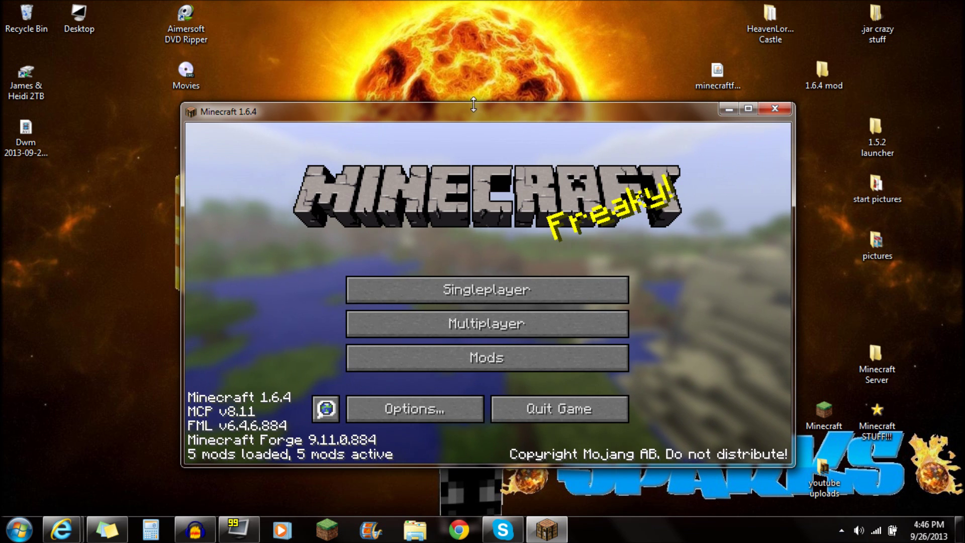
- Check in the Mod List that Cheating Essentials 3.4.1a is loaded with one child mod, then close it
left_click_drag(466, 108, 432, 65)
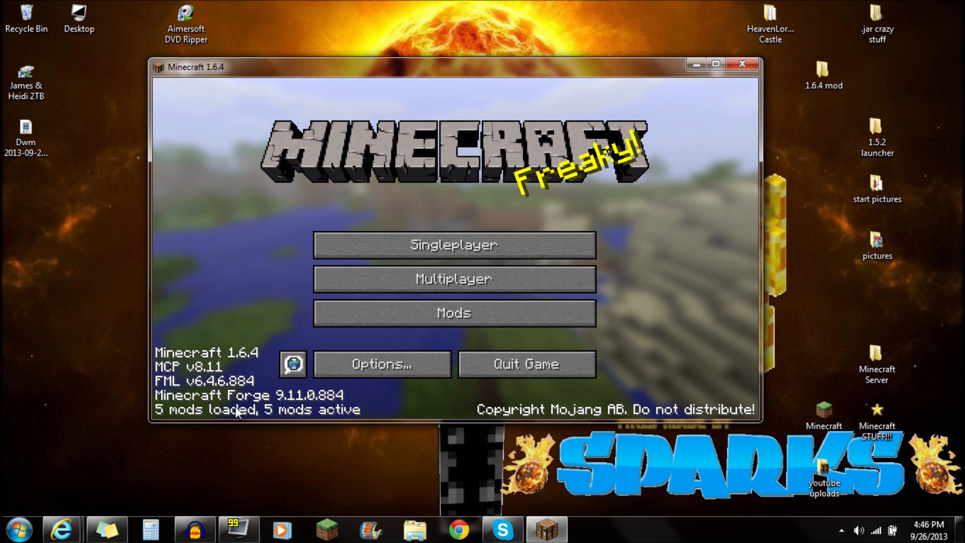
left_click(466, 312)
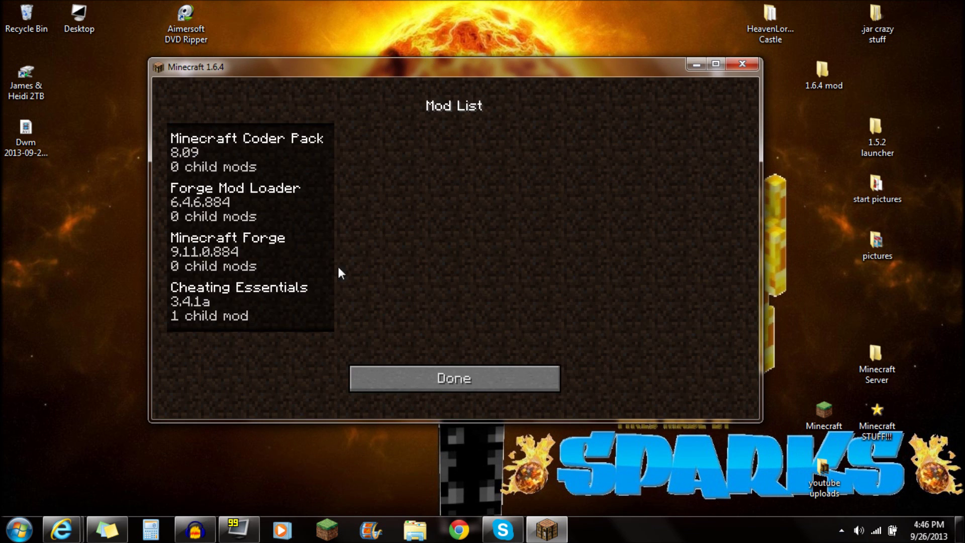
left_click(272, 314)
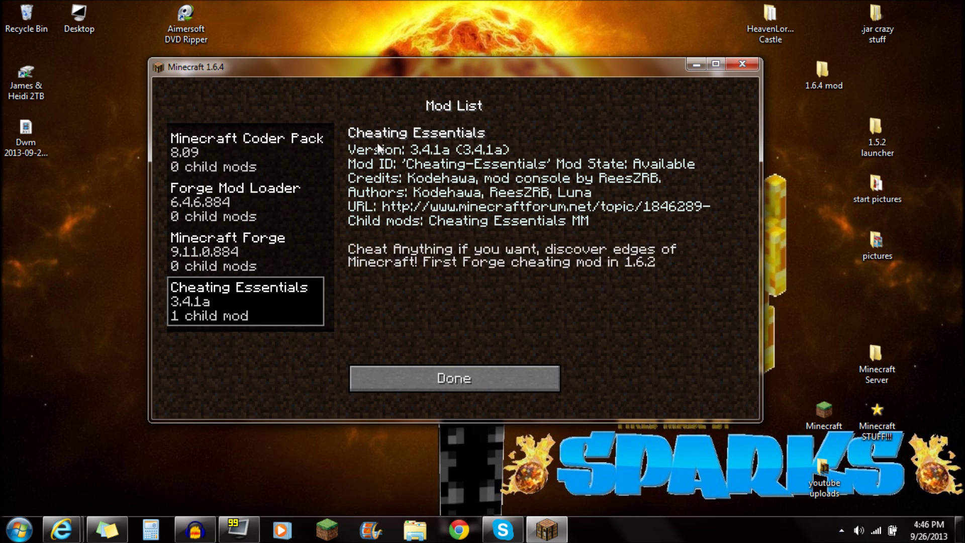
left_click(492, 384)
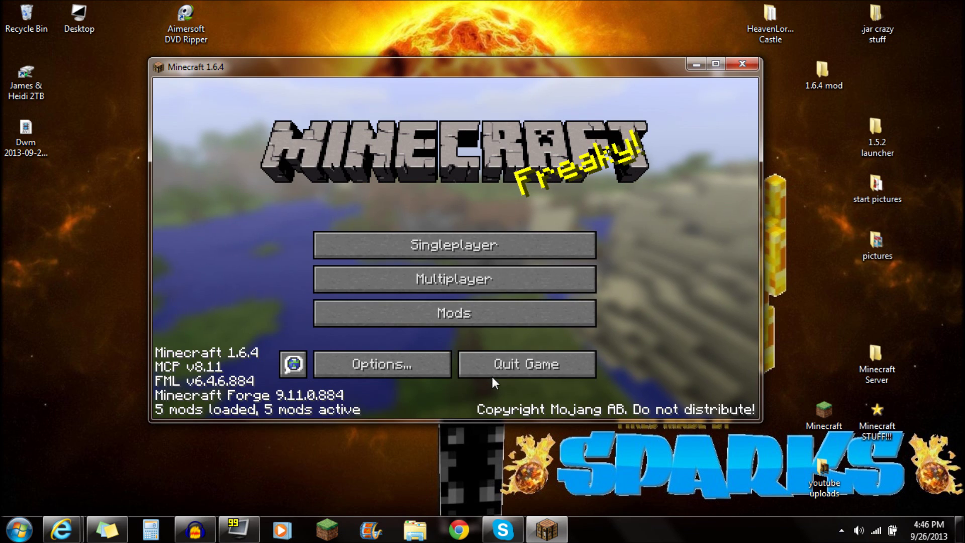